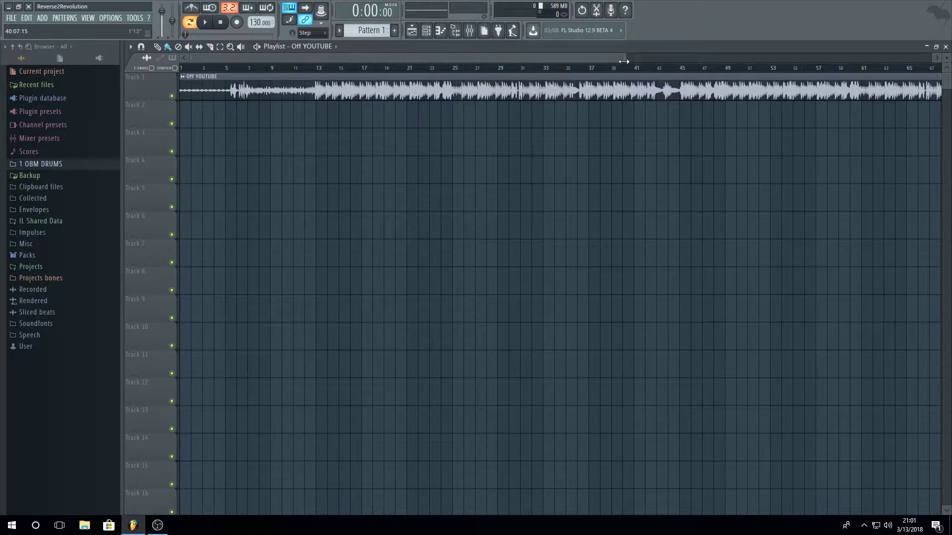
Raise the project tempo from 130 to 174 BPM so the audio clip stretches
drag(623, 61, 846, 59)
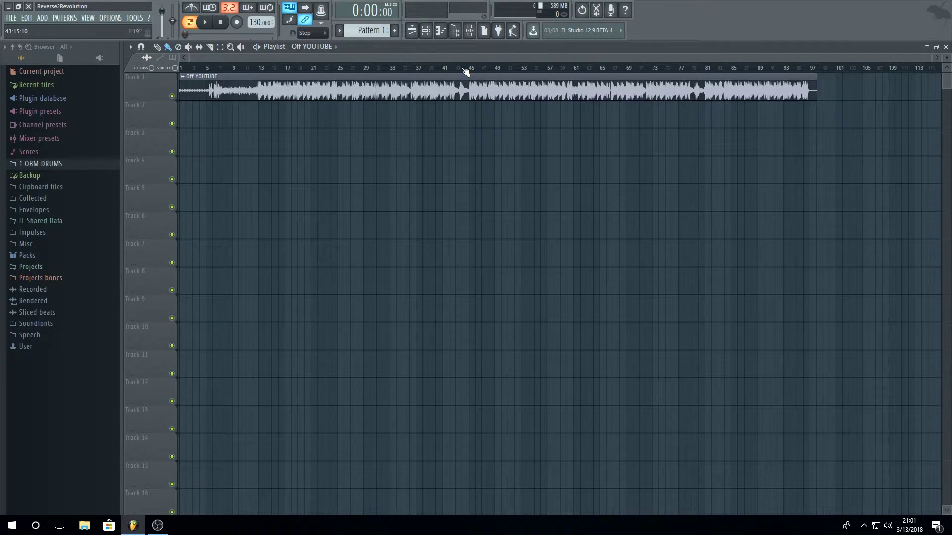
drag(260, 23, 261, 8)
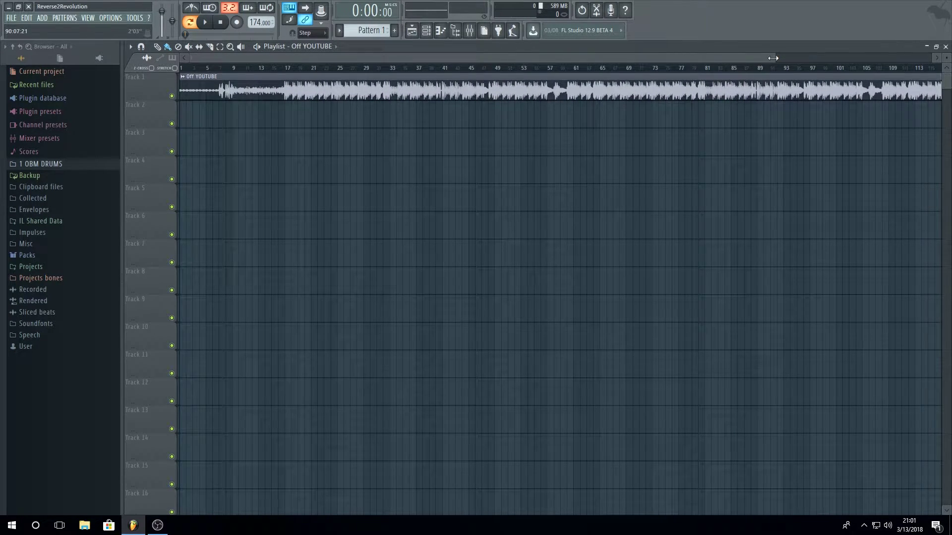
drag(773, 58, 886, 58)
Replace the Master track's Fruity Limiter with ZGameEditor Visualizer
click(469, 31)
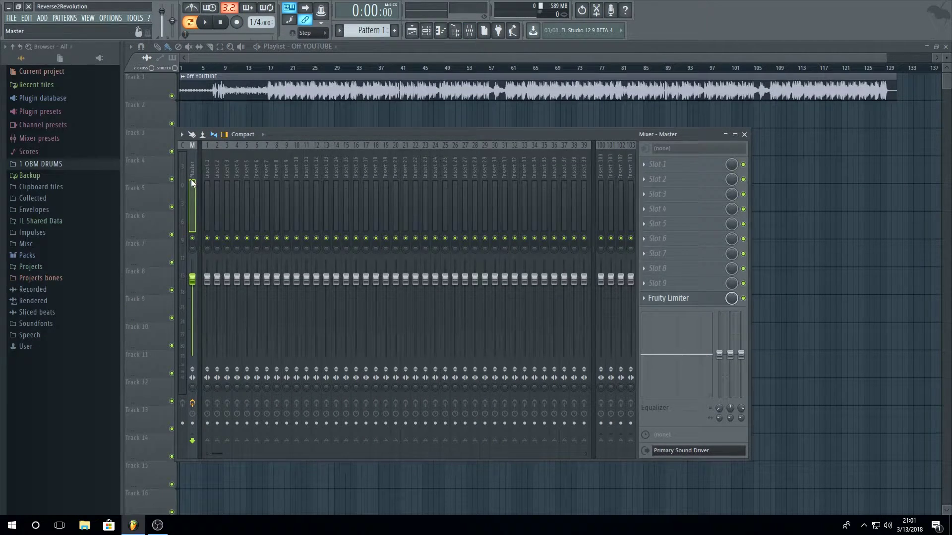
click(643, 299)
mouse_move(651, 302)
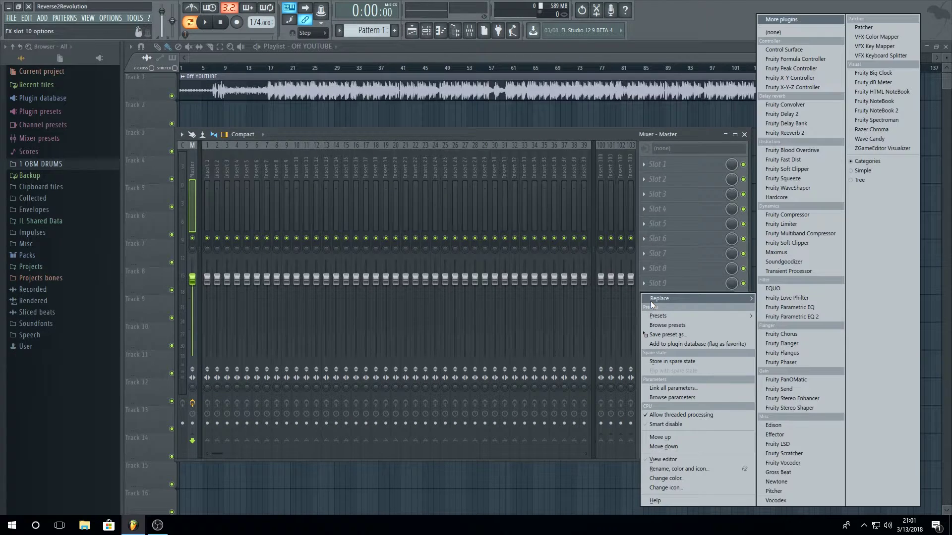
click(887, 149)
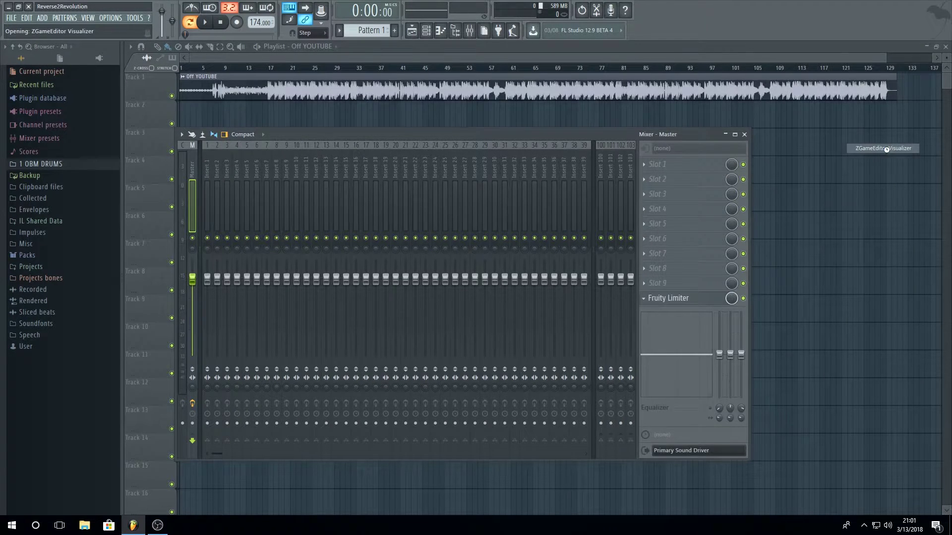
Arrange the visualizer settings and preview windows side by side
drag(520, 316, 644, 153)
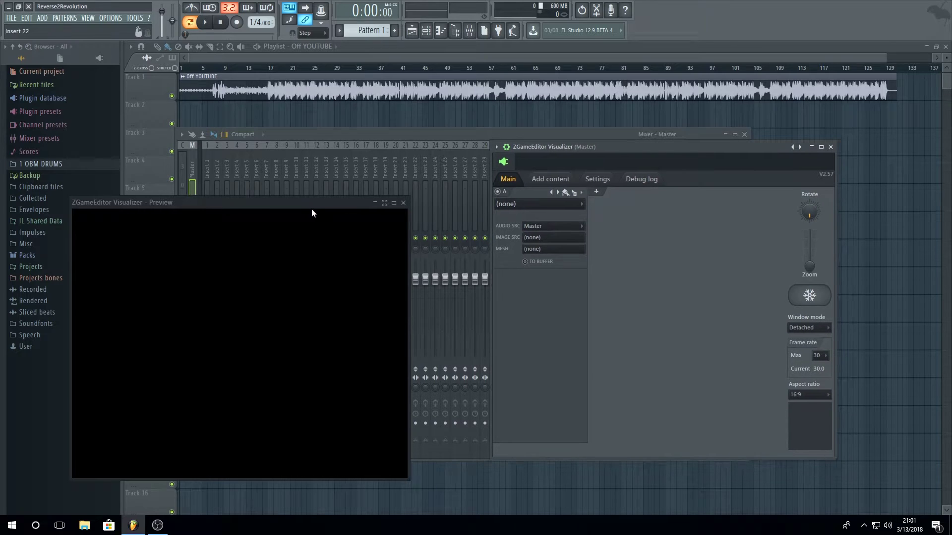
drag(311, 207, 375, 151)
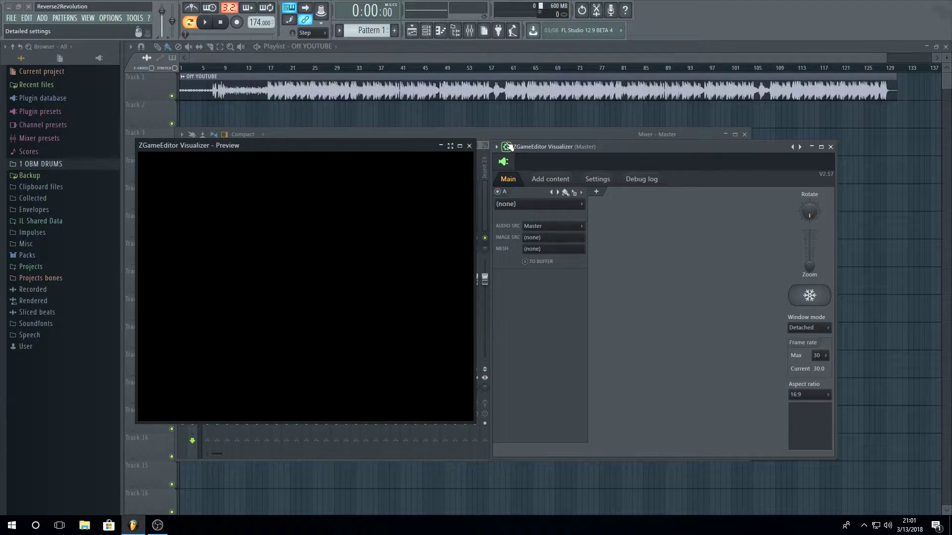
drag(531, 147, 530, 146)
Add PICTURE FOR VIDEO from the Desktop to the visualizer images, then return to the Main page
click(556, 178)
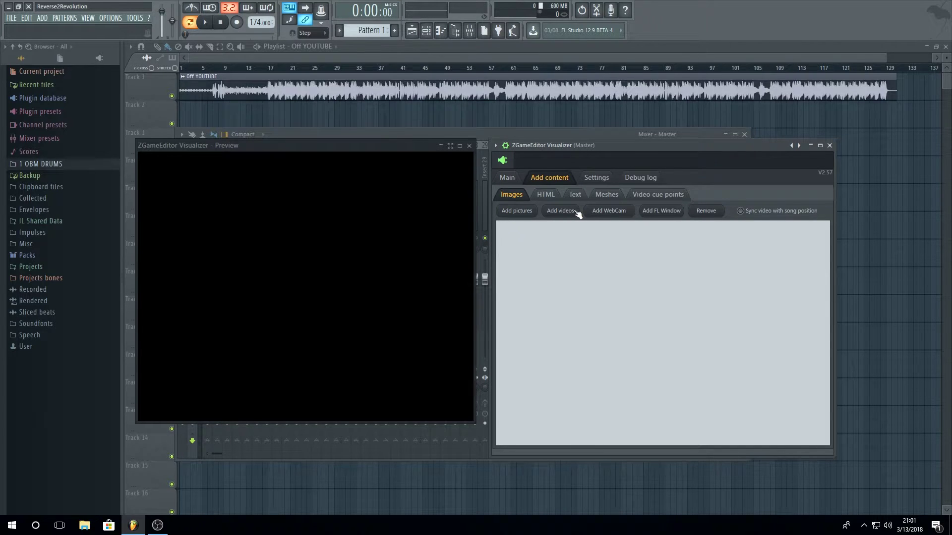
click(524, 218)
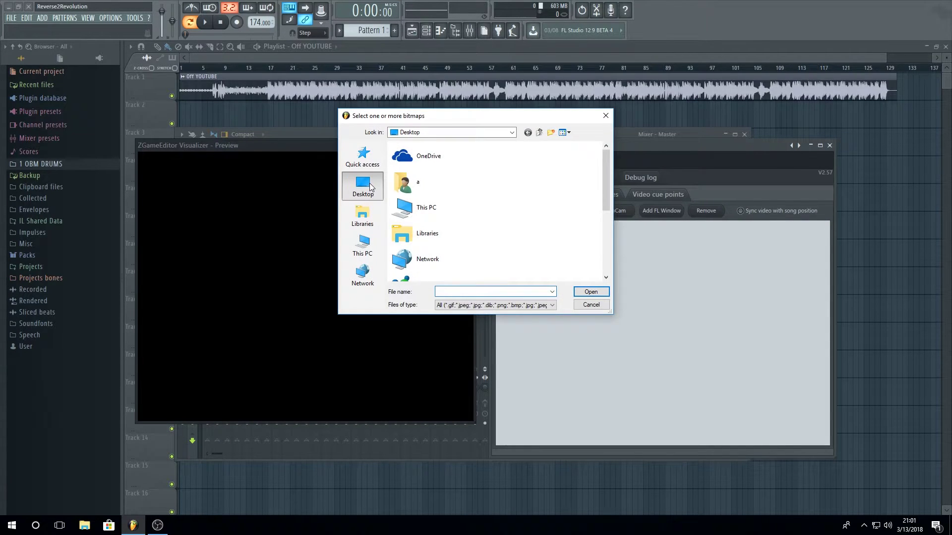
drag(607, 196, 602, 248)
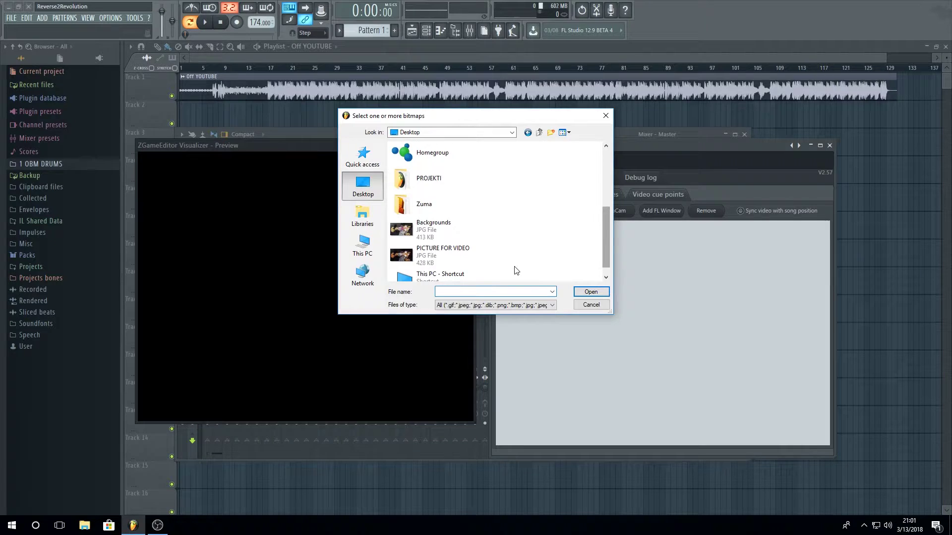
double_click(447, 257)
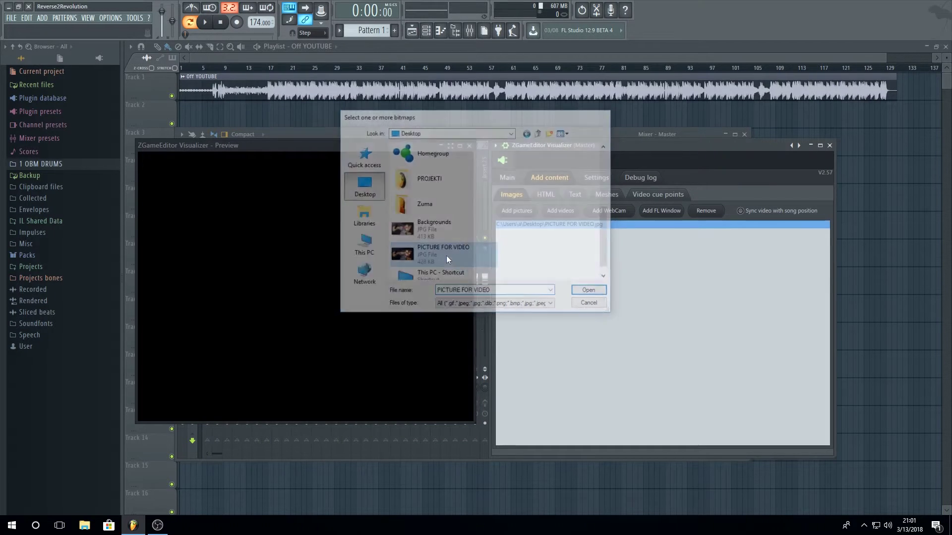
click(510, 182)
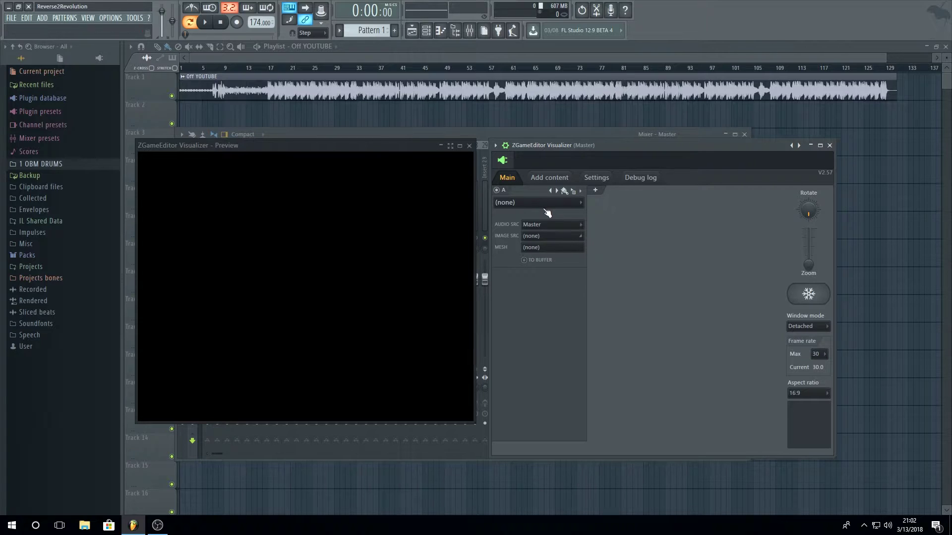
Set layer A to the Image effect with PICTURE FOR VIDEO.jpg, Size dragged almost to maximum
click(533, 205)
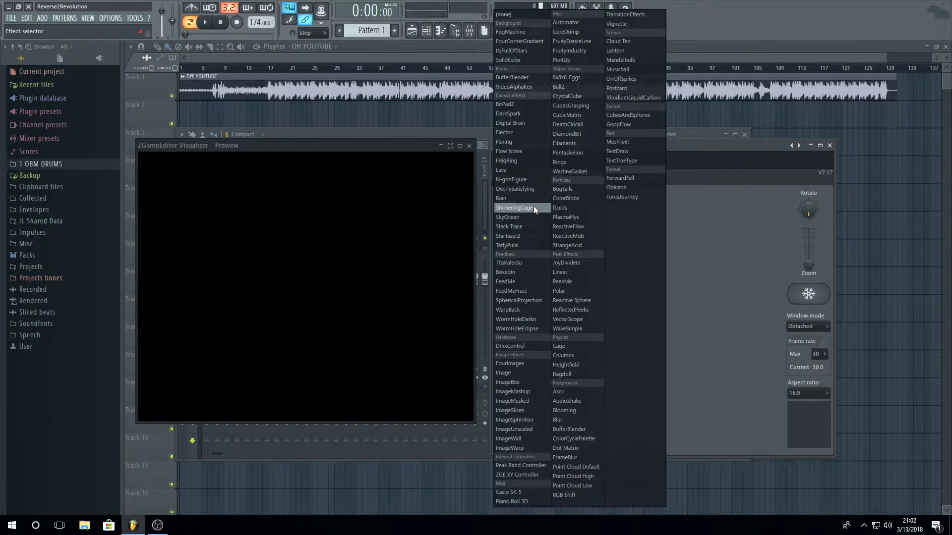
click(676, 297)
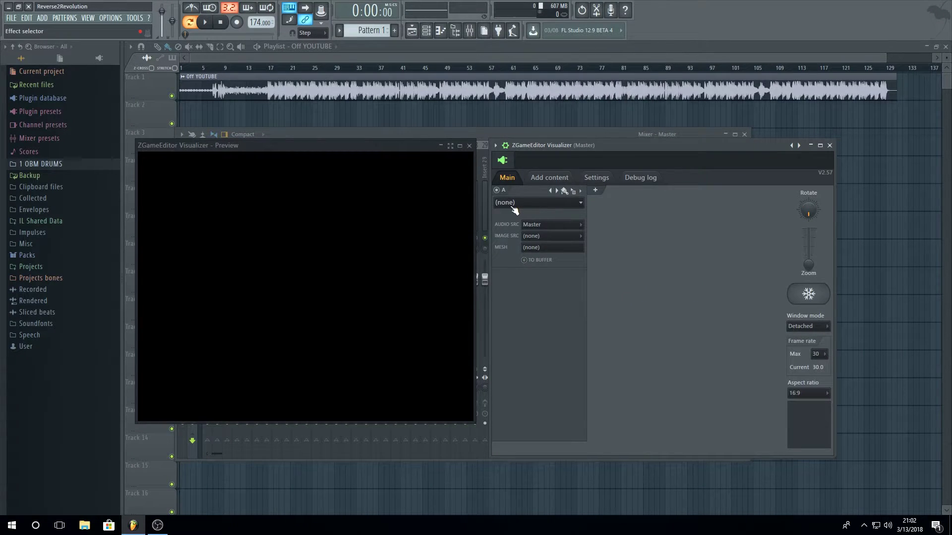
click(514, 204)
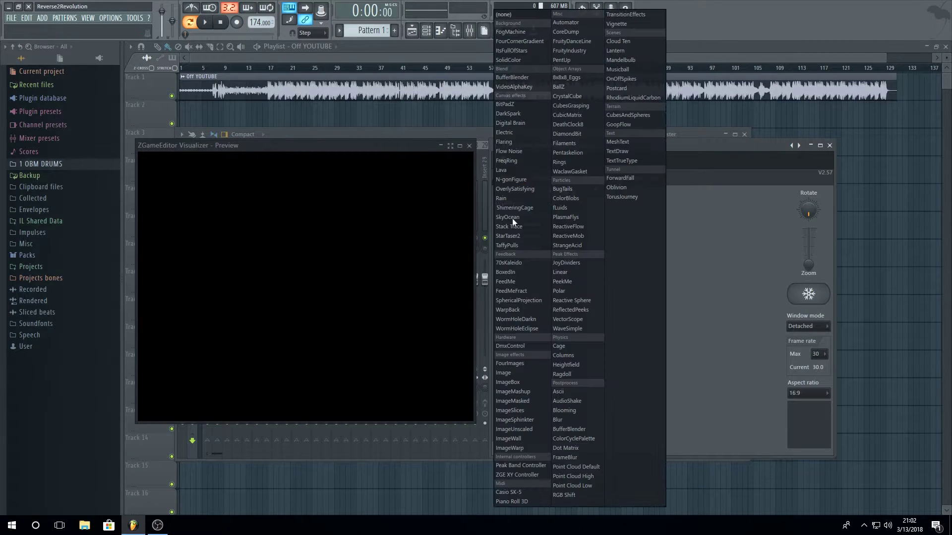
click(511, 376)
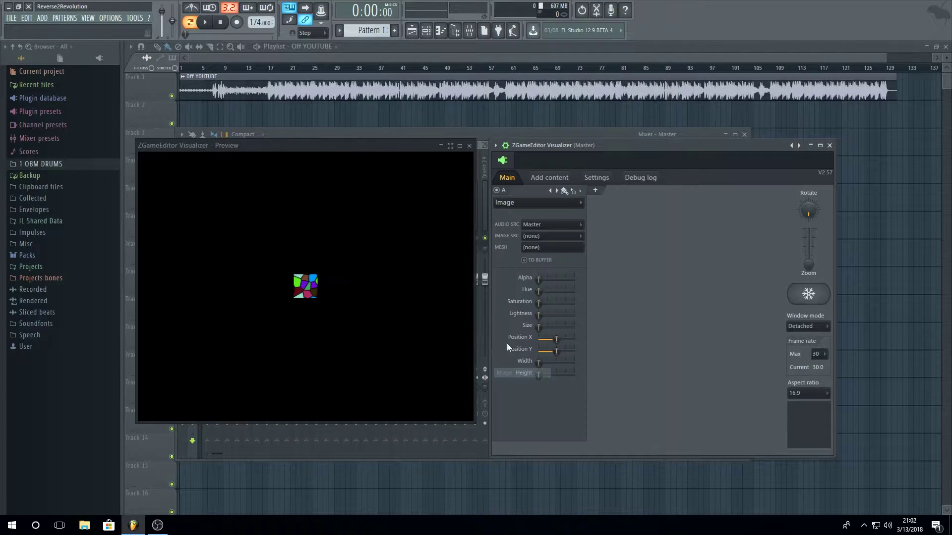
click(534, 236)
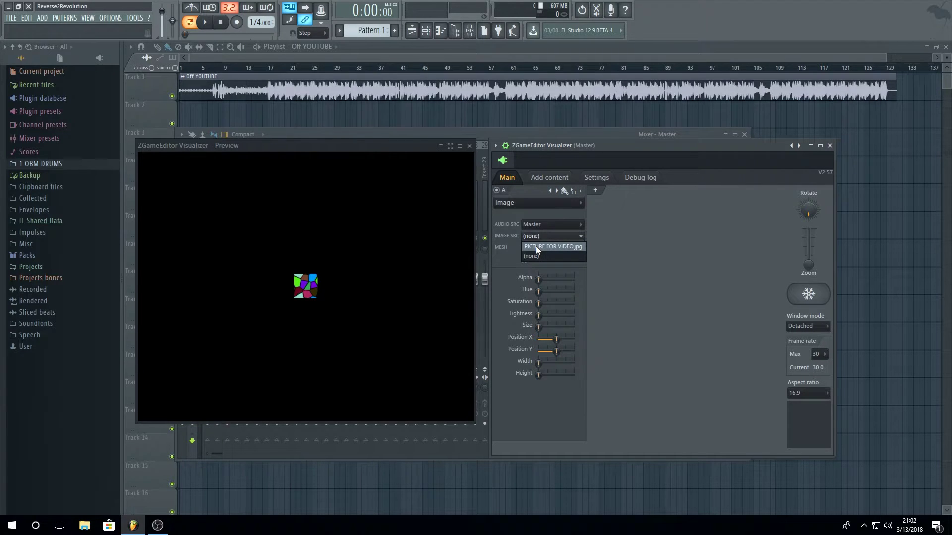
click(537, 246)
drag(544, 333, 565, 337)
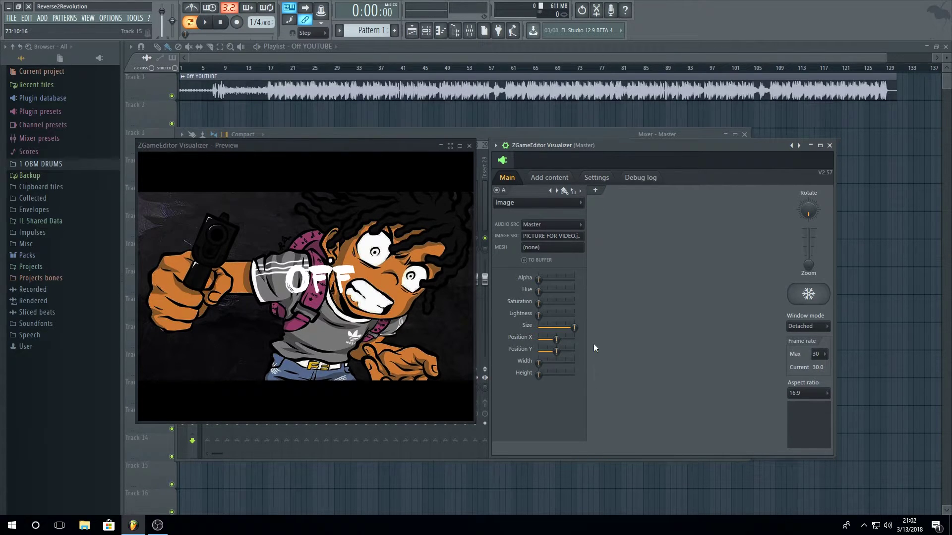
Add layer B as Linear spectrum, start playback, push Polarity fully right and raise Bands
click(606, 194)
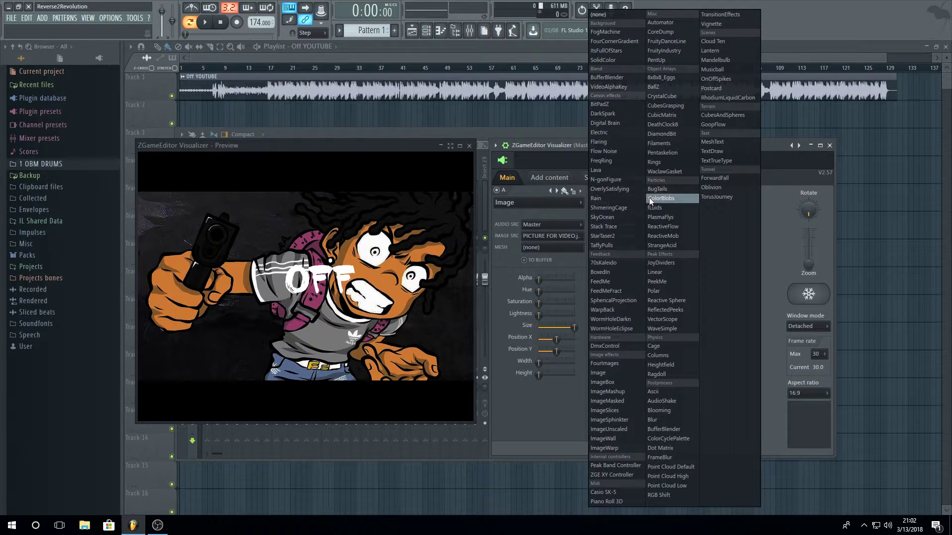
click(674, 271)
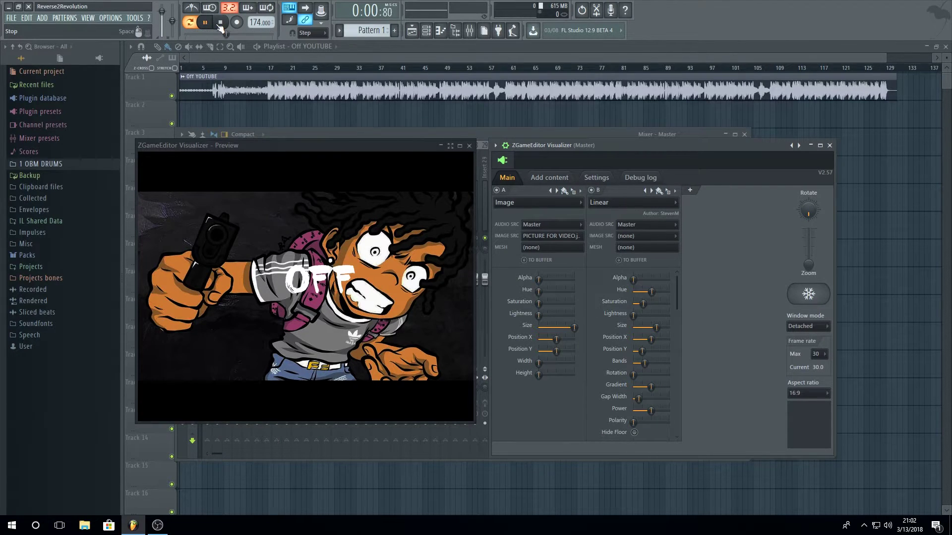
click(189, 22)
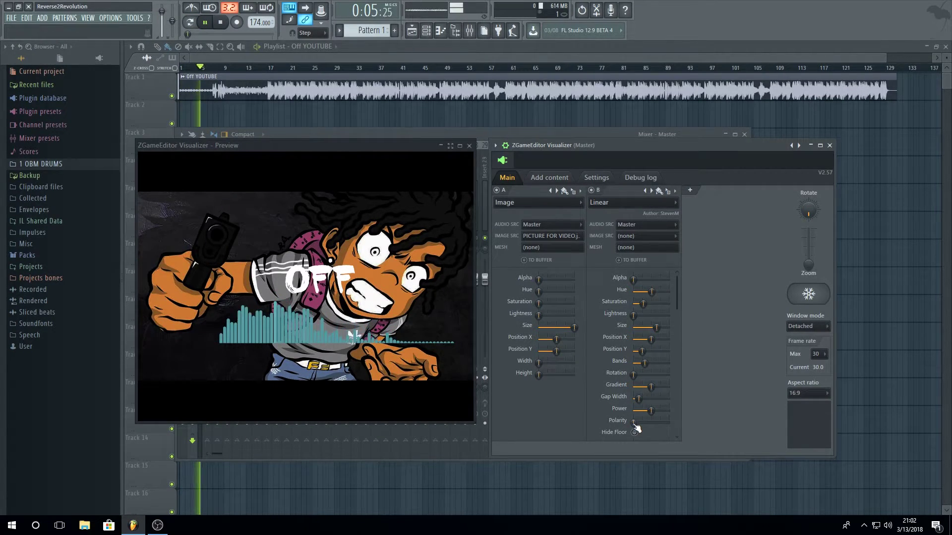
drag(635, 422, 668, 422)
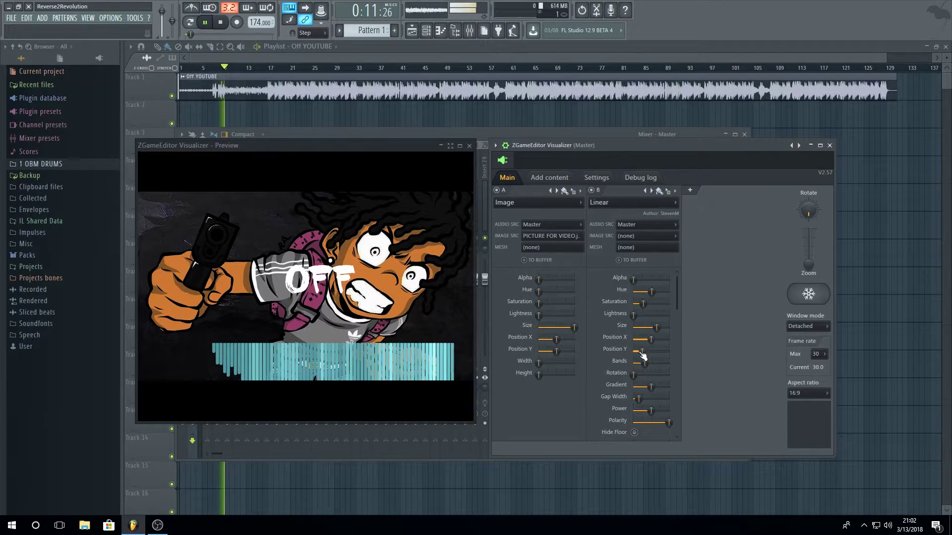
mouse_move(644, 364)
mouse_down()
mouse_move(665, 364)
mouse_move(644, 350)
mouse_move(650, 328)
mouse_move(641, 327)
mouse_move(652, 339)
mouse_up()
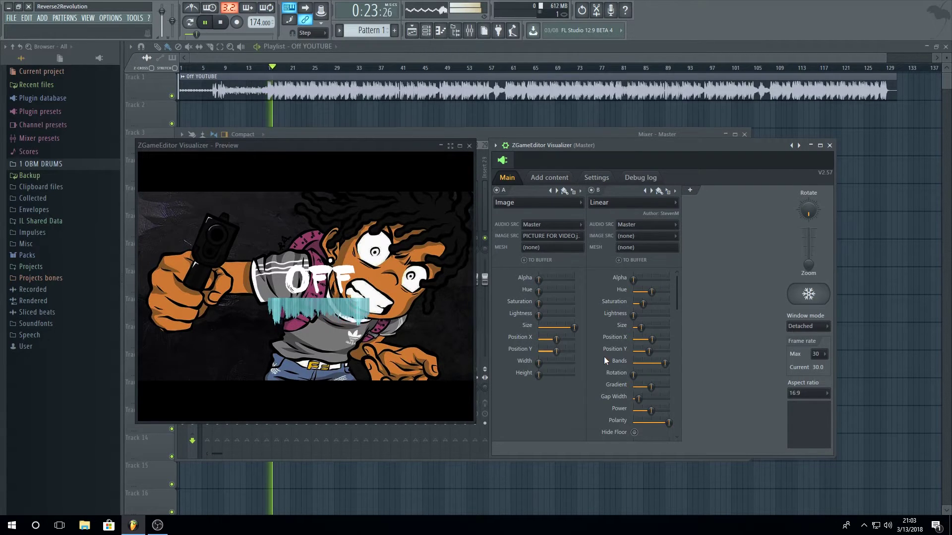
Enable Hide Floor on layer B and set its bar colour to white
click(634, 432)
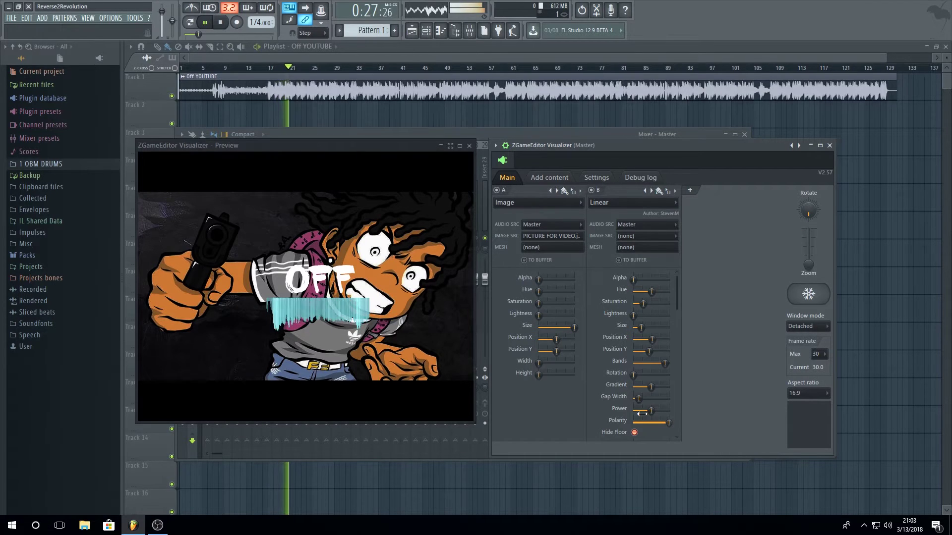
click(659, 191)
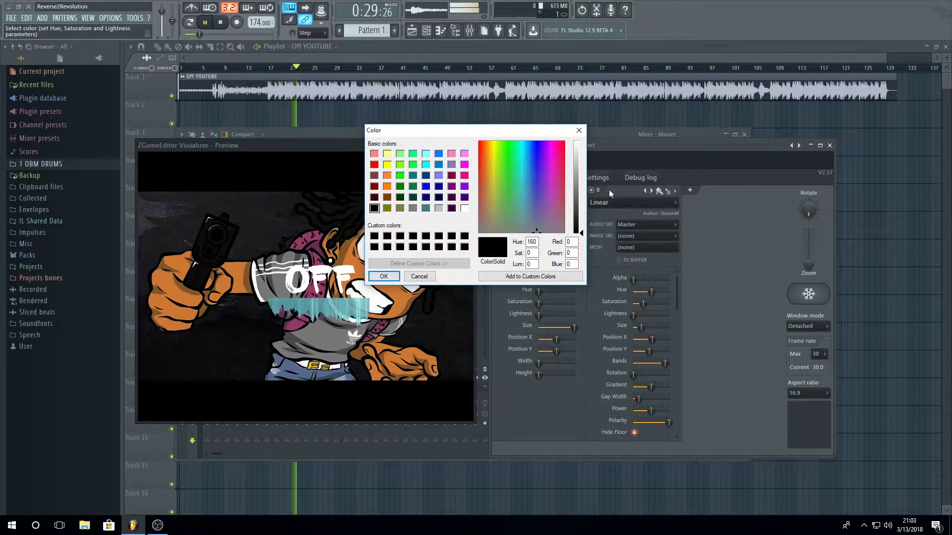
click(465, 208)
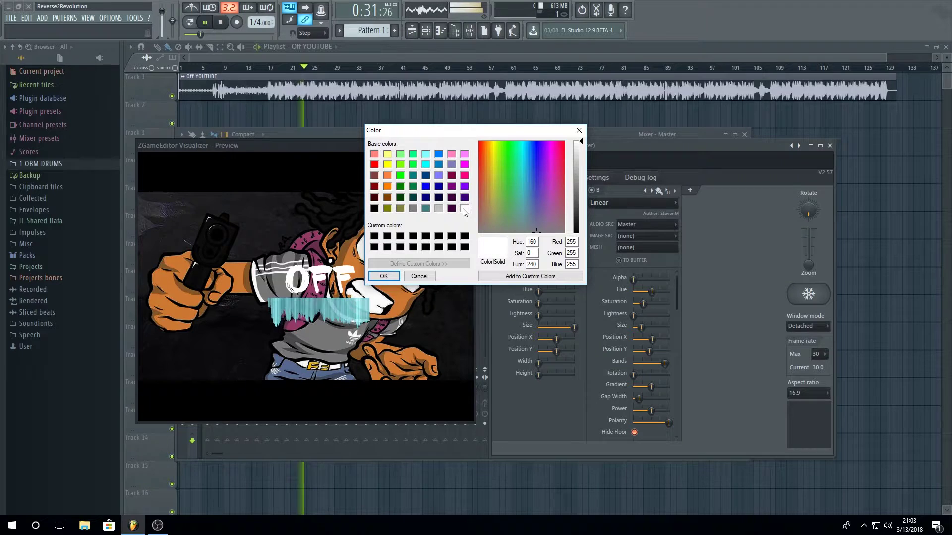
click(383, 276)
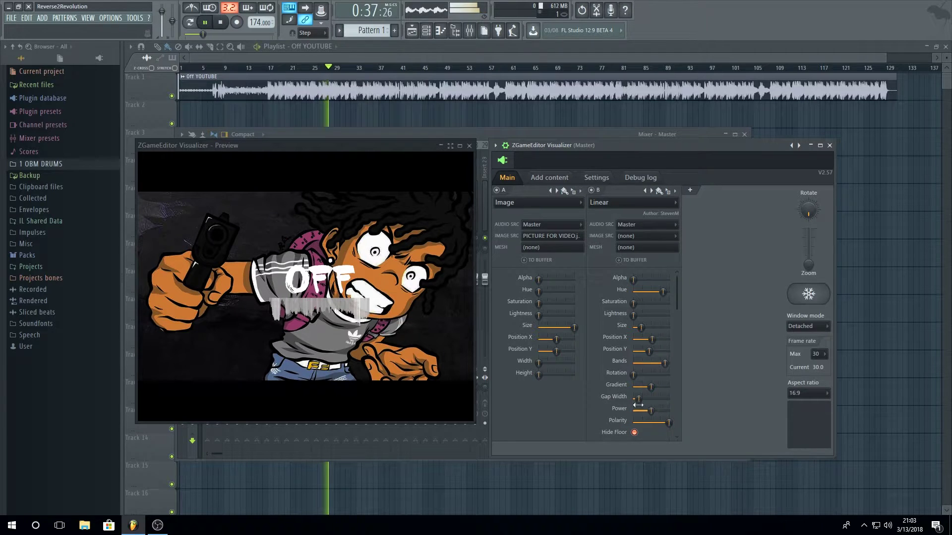
Raise layer B's Gap Width and maximize the visualizer preview to full screen
mouse_move(638, 399)
mouse_down()
mouse_move(651, 399)
mouse_move(633, 399)
mouse_up()
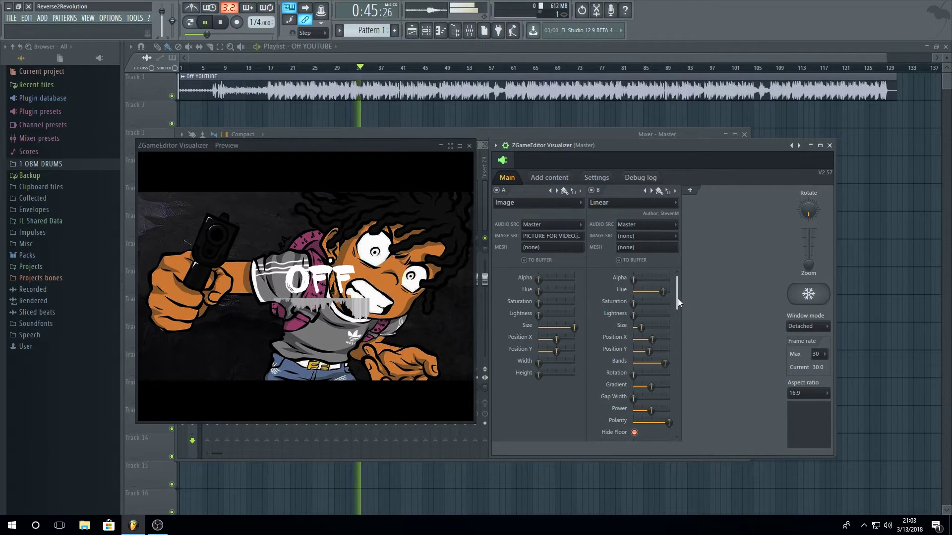
drag(677, 298, 671, 327)
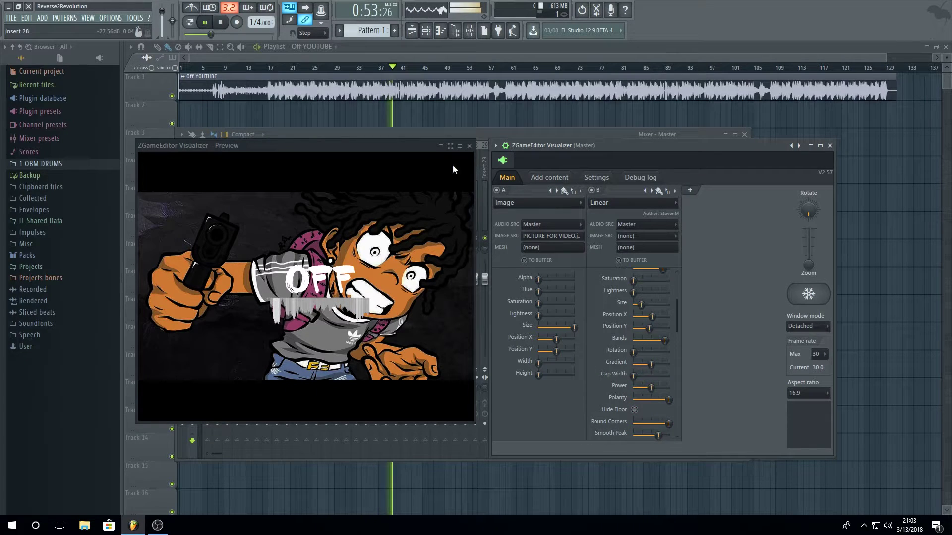
click(460, 145)
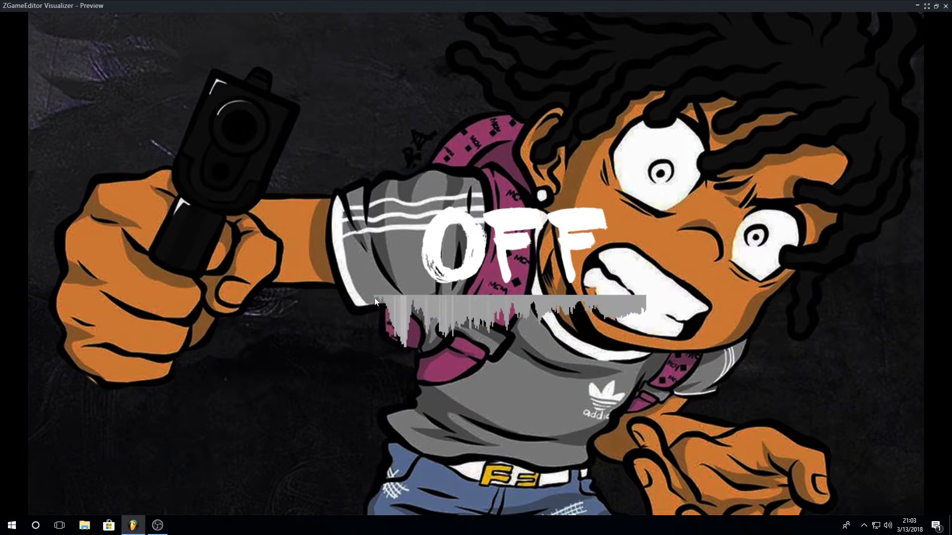
Restore the preview window and enable Hide Floor and Fast Attack on the Linear layer
click(936, 6)
click(634, 410)
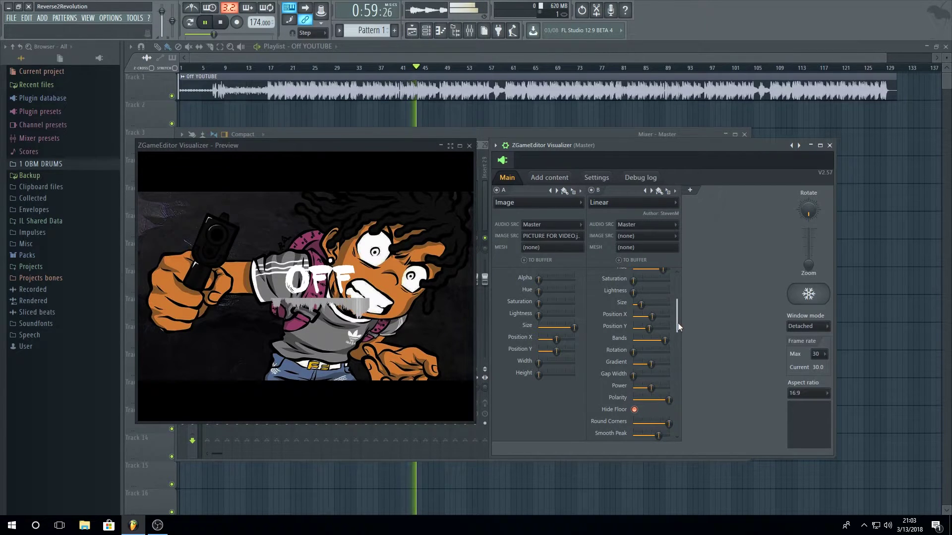
drag(677, 323, 669, 426)
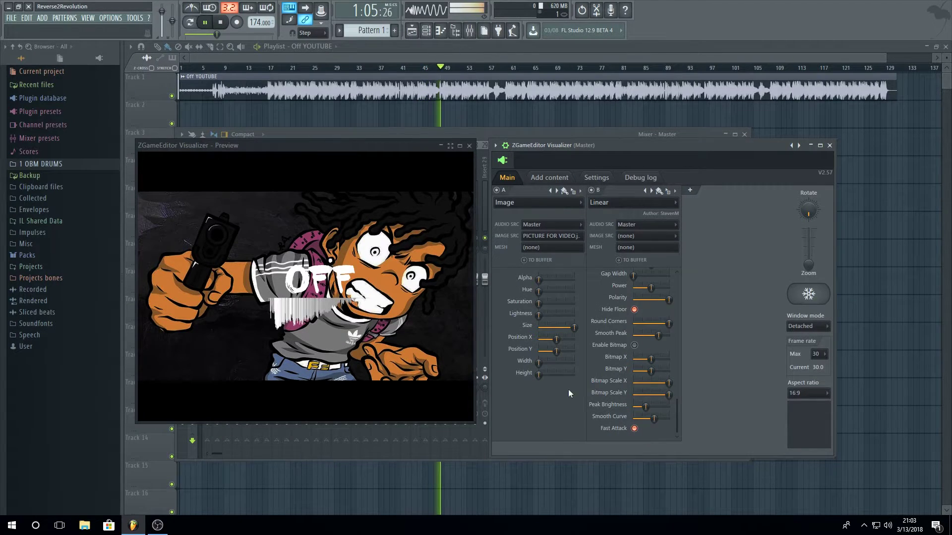
click(633, 428)
Raise the Linear layer's Smooth Curve slightly and lower its Power
drag(656, 419, 664, 419)
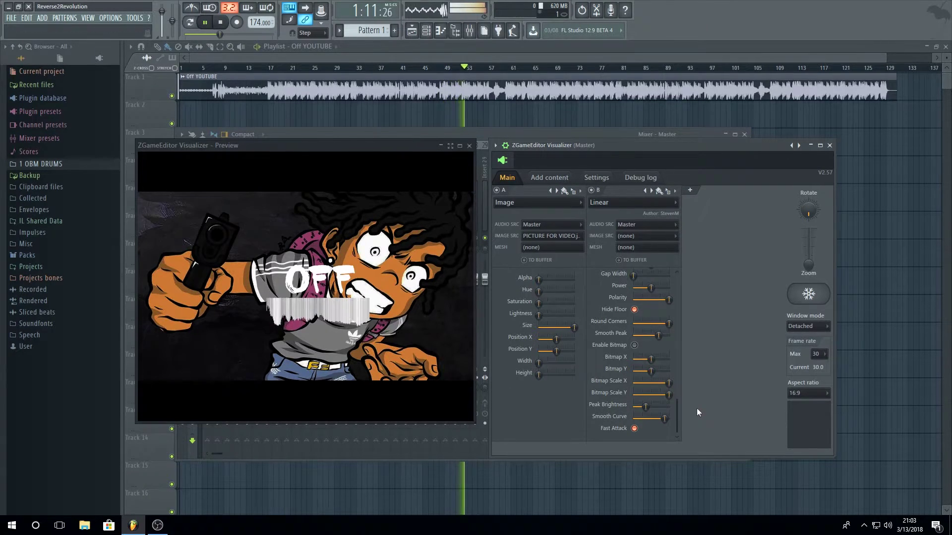
drag(678, 402, 691, 285)
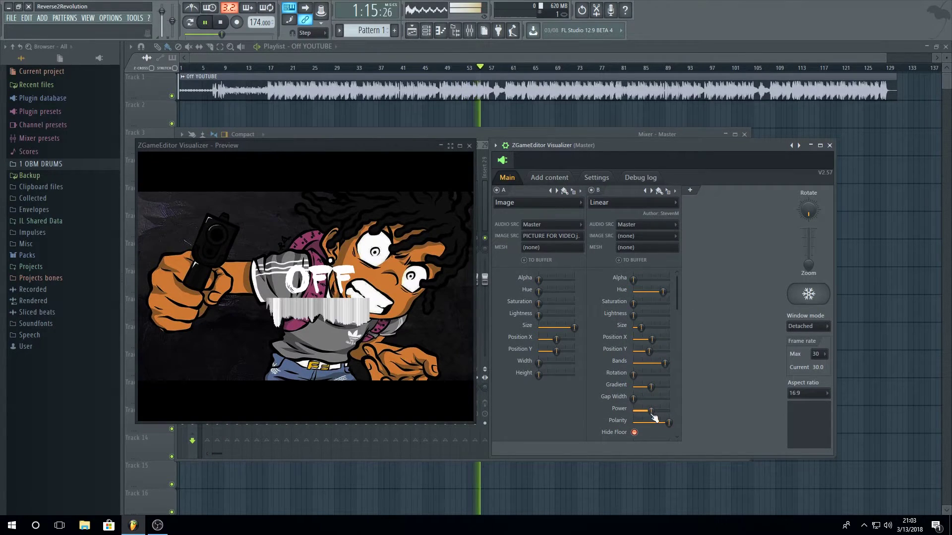
drag(650, 410, 669, 422)
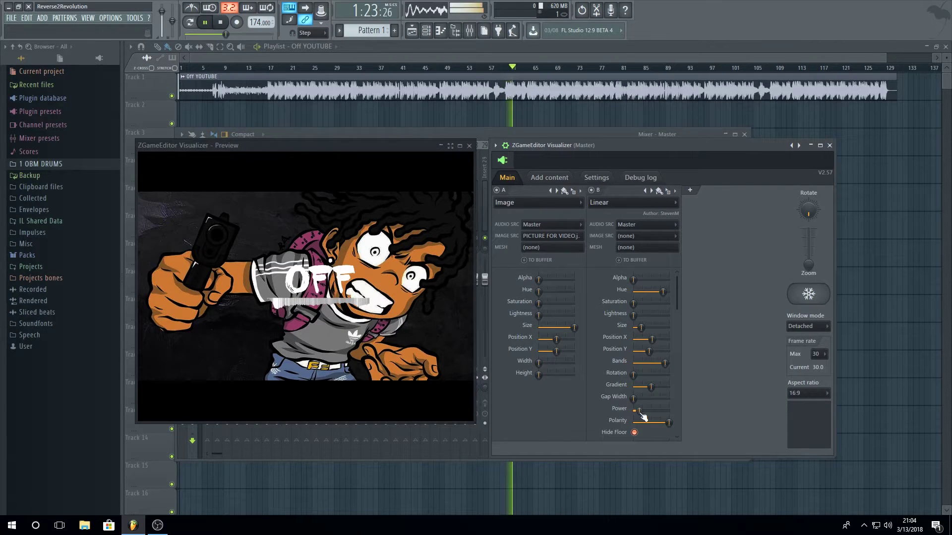
Add layer C with the AudioShake effect set to shake strongly
click(690, 191)
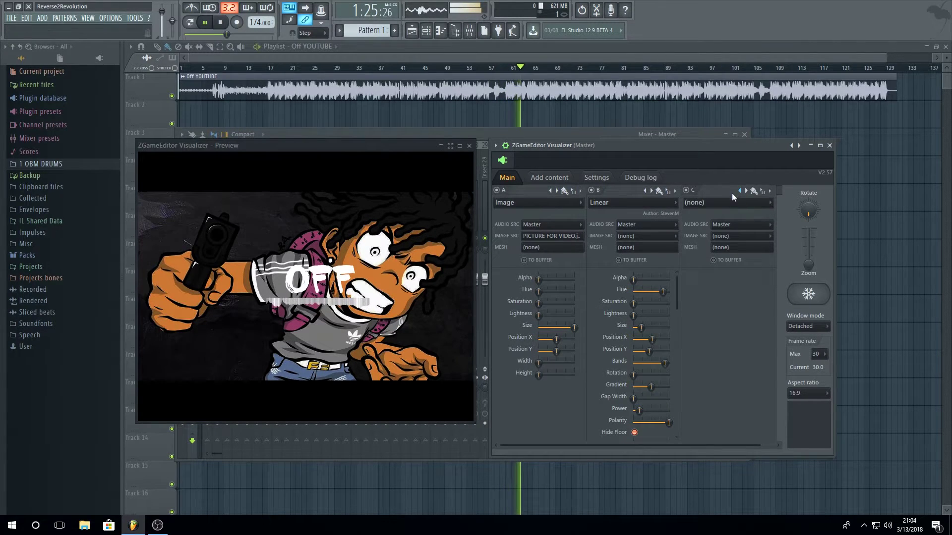
click(724, 199)
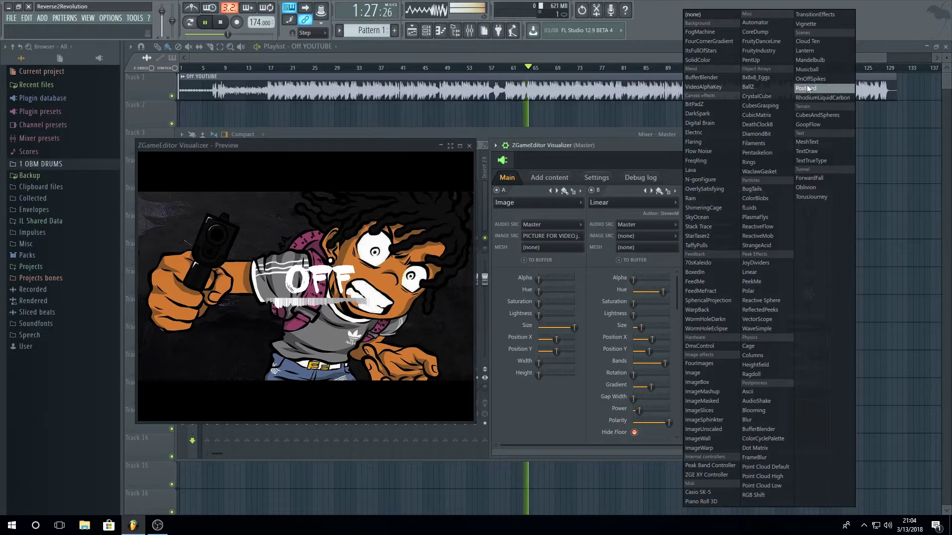
click(772, 400)
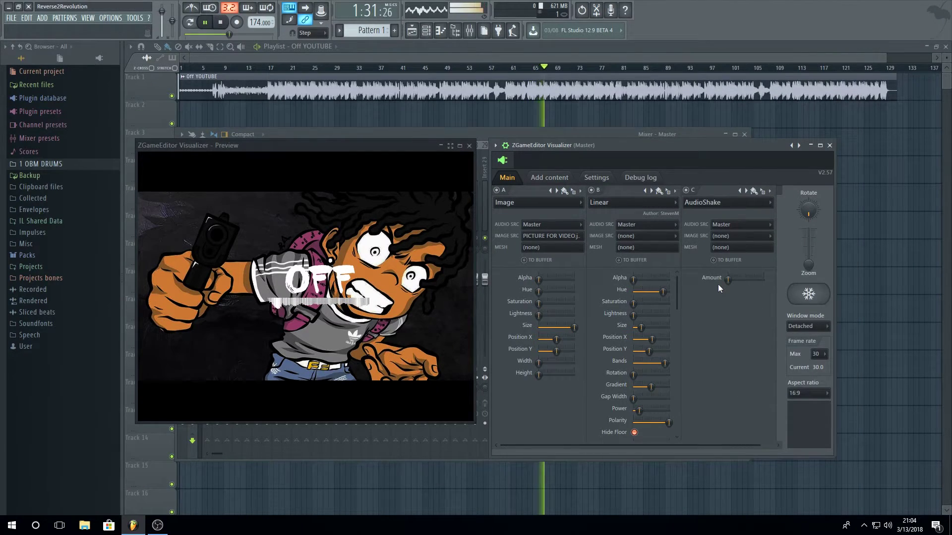
mouse_move(727, 280)
mouse_down()
mouse_move(764, 280)
mouse_move(727, 280)
mouse_up()
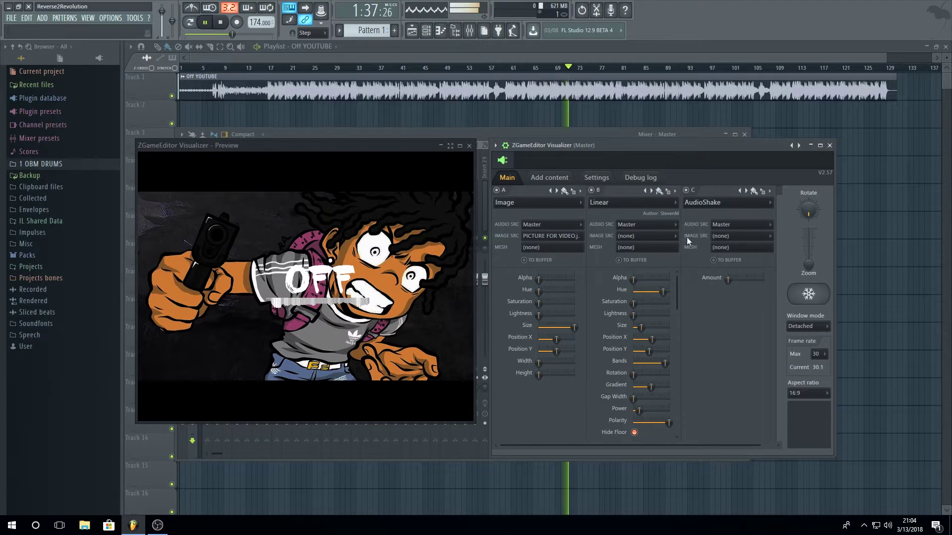
Switch layer C to Blooming, with BloomLevel nearly down and Flicker raised
click(714, 202)
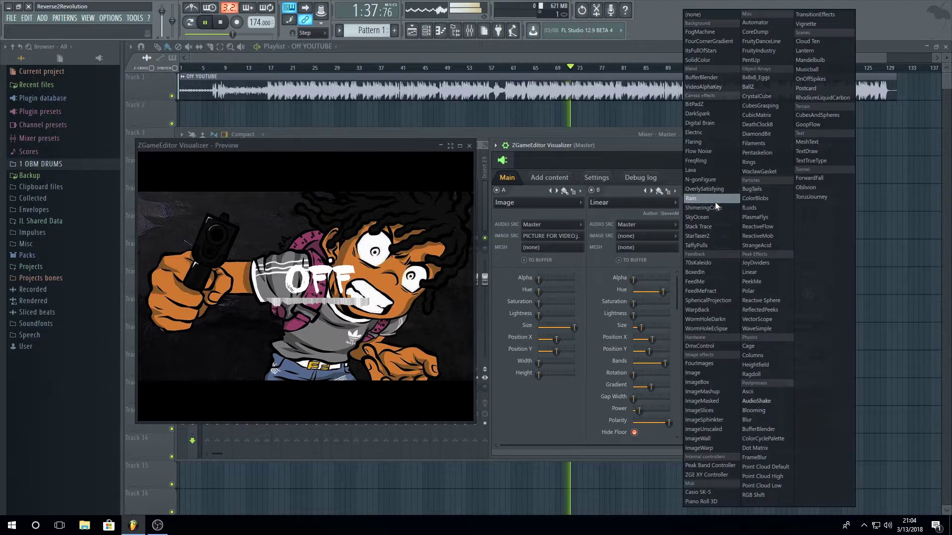
click(772, 411)
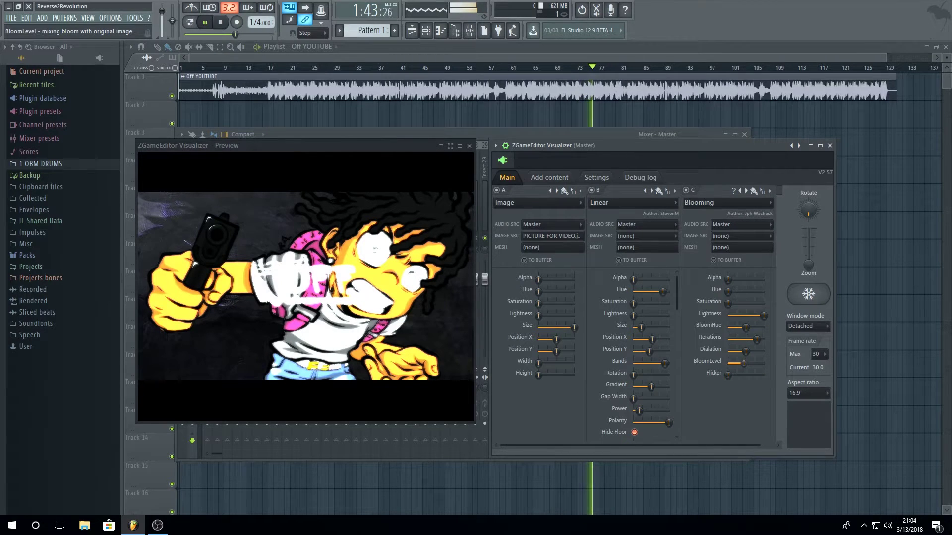
drag(743, 363, 730, 363)
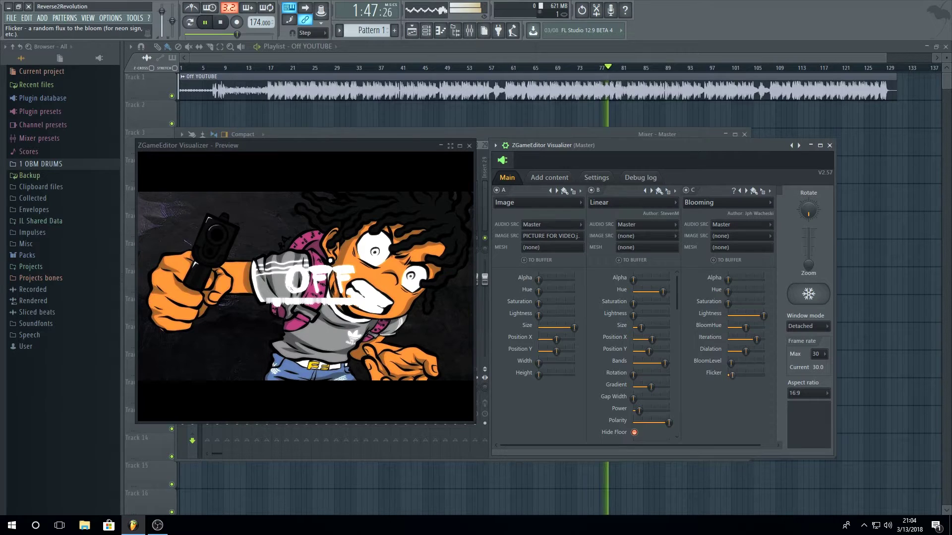
drag(746, 376, 758, 375)
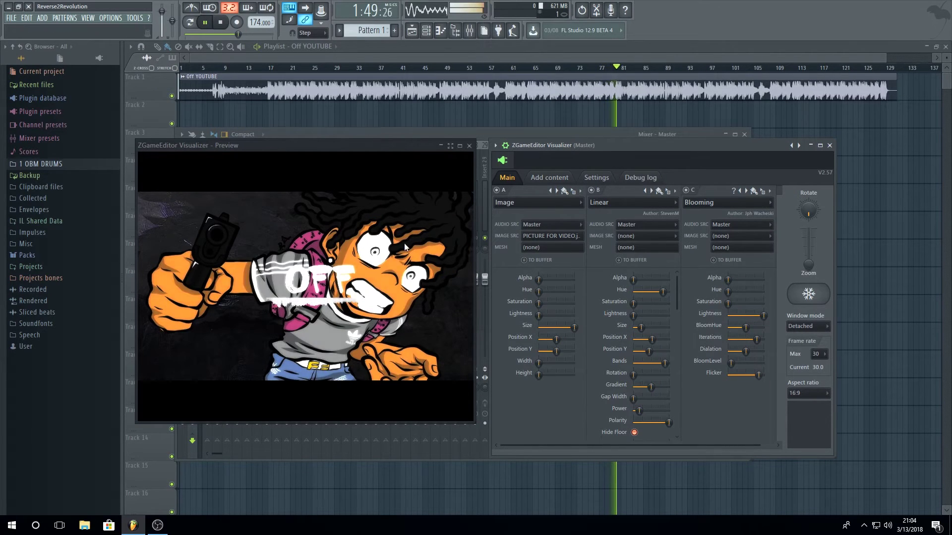
drag(648, 446, 758, 446)
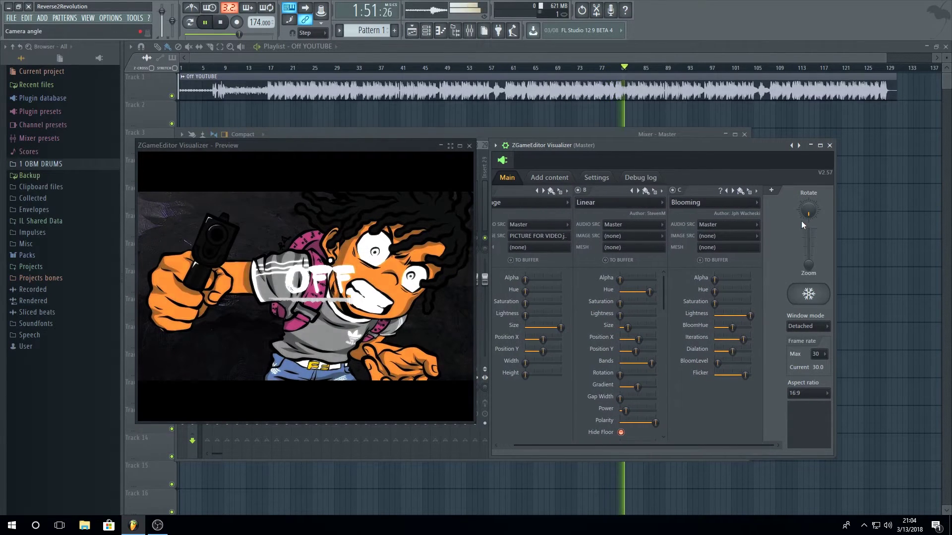
Add layer D running the ItsFullOfStars particle effect
click(772, 191)
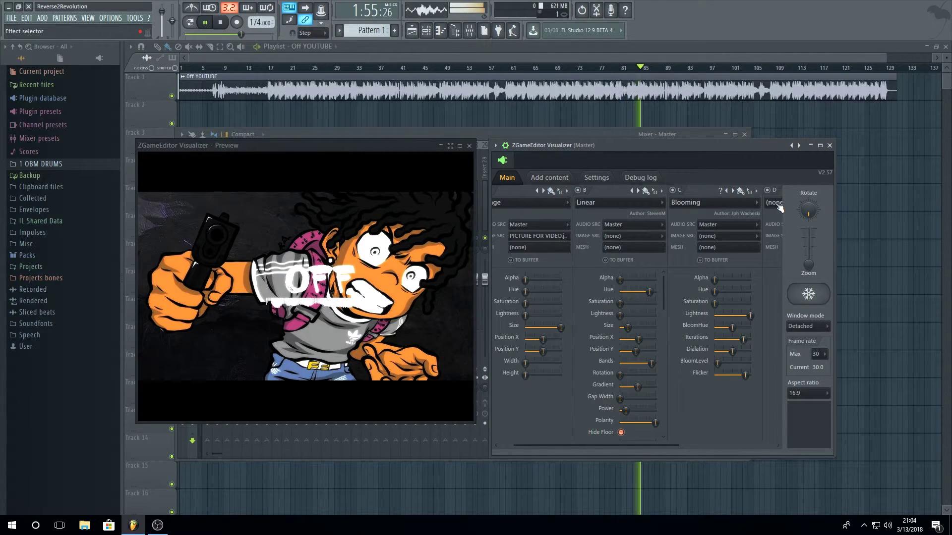
click(777, 203)
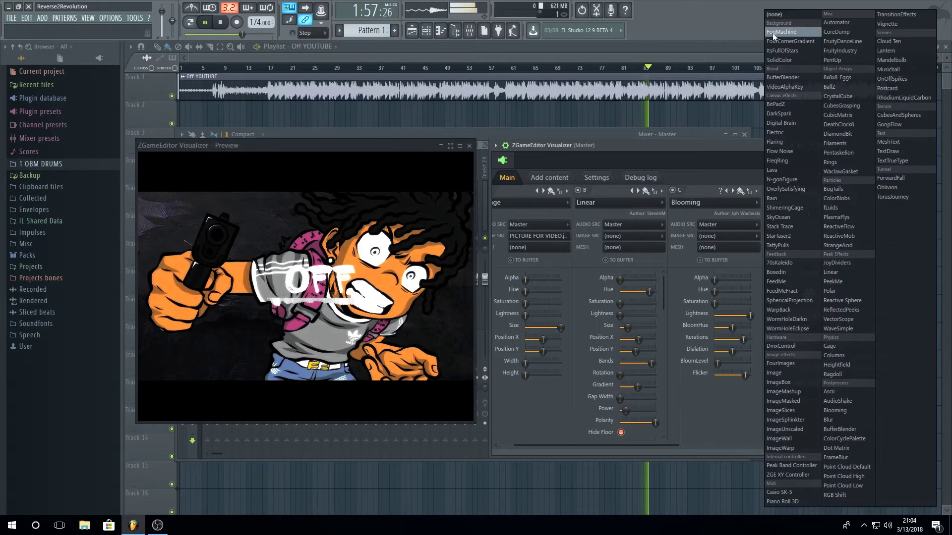
click(773, 15)
click(774, 202)
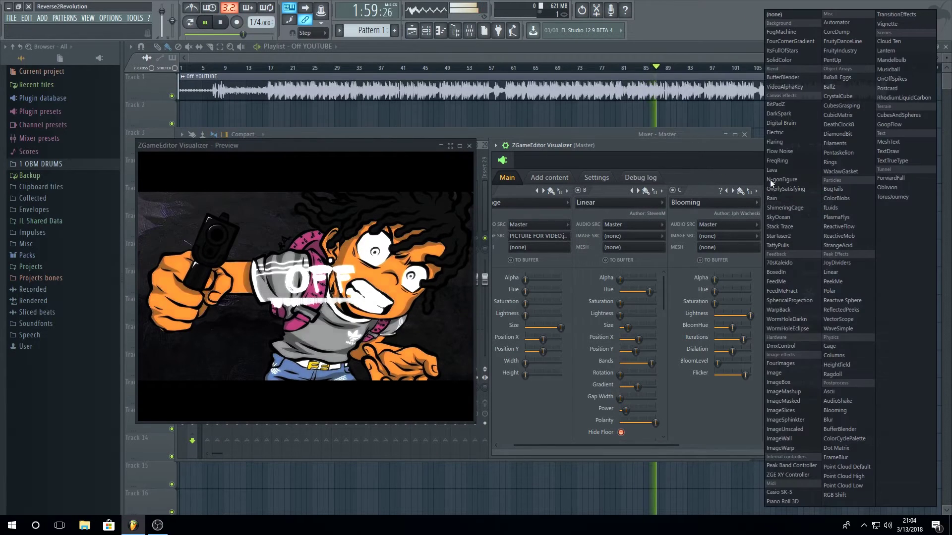
click(793, 52)
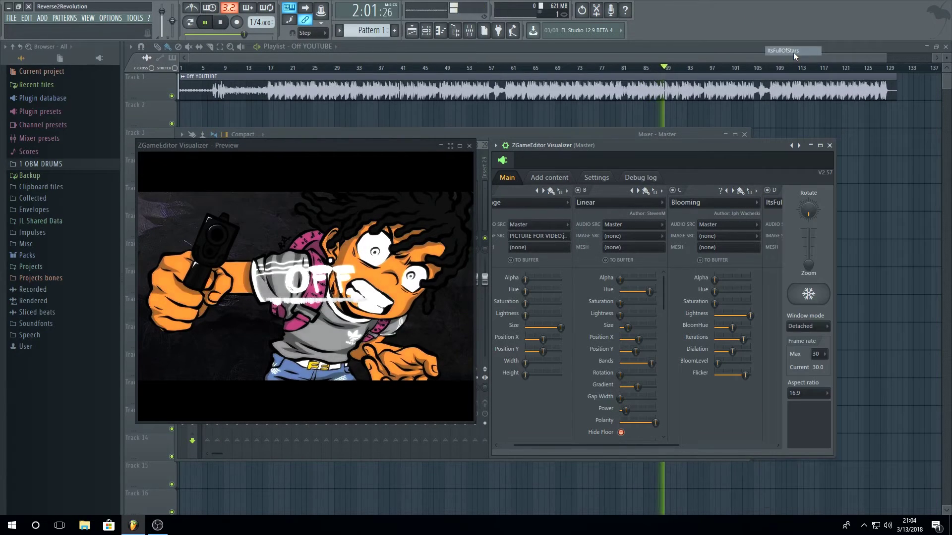
drag(678, 446, 772, 445)
Colour the stars light pink, raise their Lightness and increase Alpha slightly
click(740, 191)
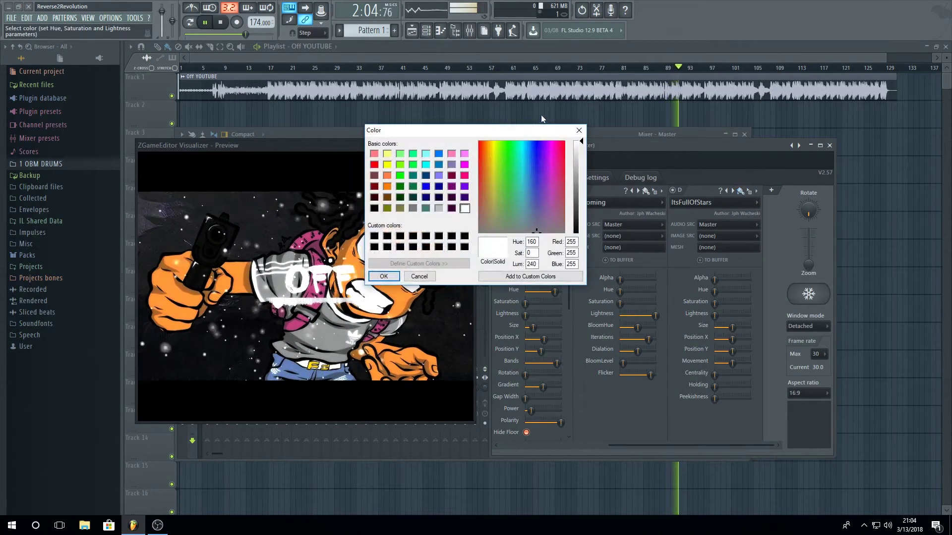
click(464, 153)
click(384, 277)
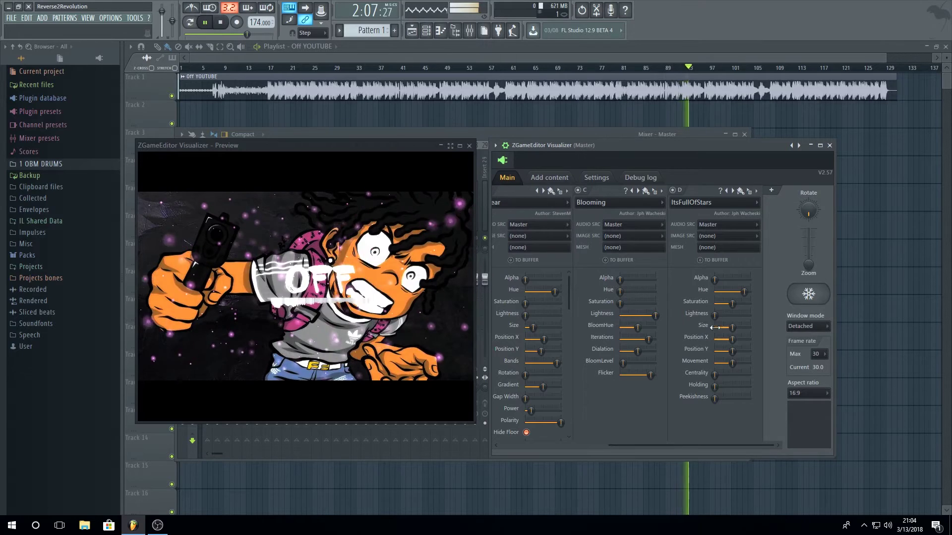
mouse_move(715, 315)
mouse_down()
mouse_move(742, 315)
mouse_move(707, 330)
mouse_up()
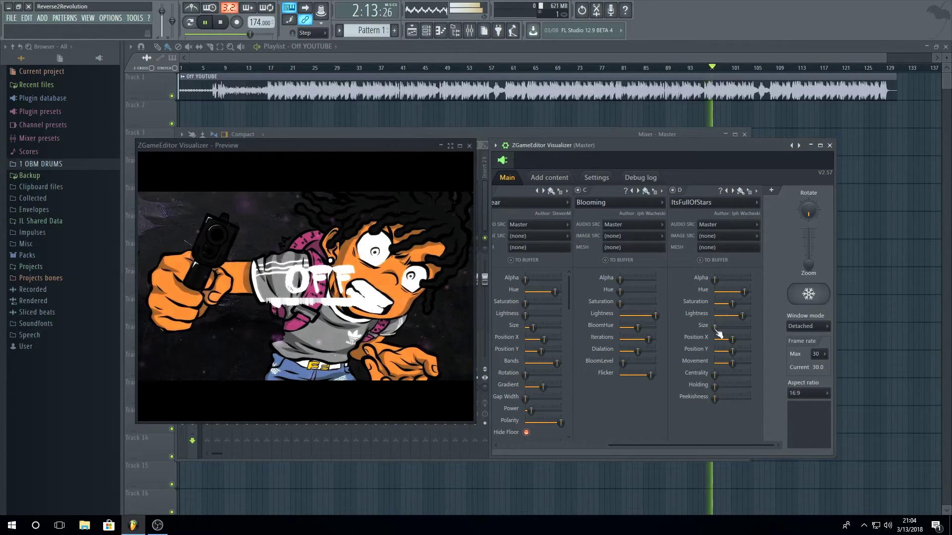
drag(716, 280, 728, 281)
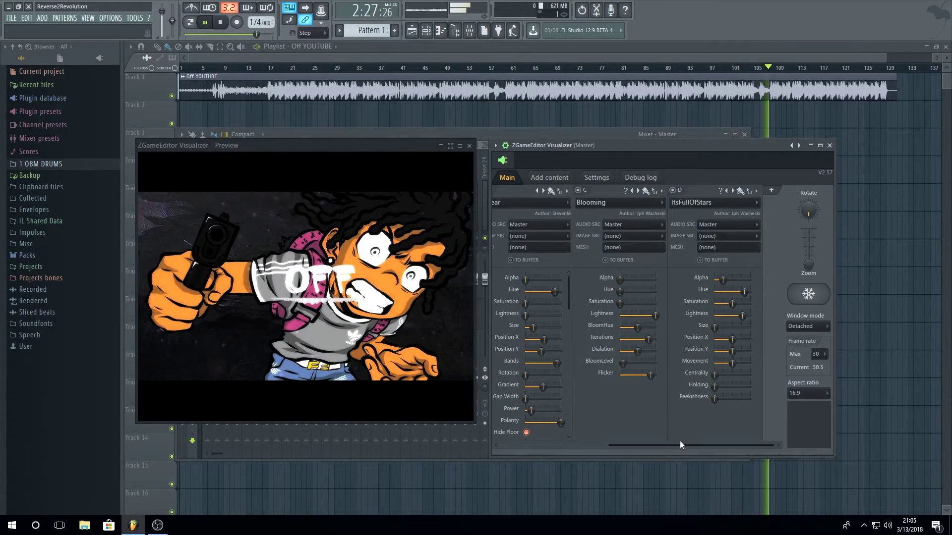
From the visualizer's Settings page, export to video as 1.mp4 on the Desktop
drag(679, 443, 577, 443)
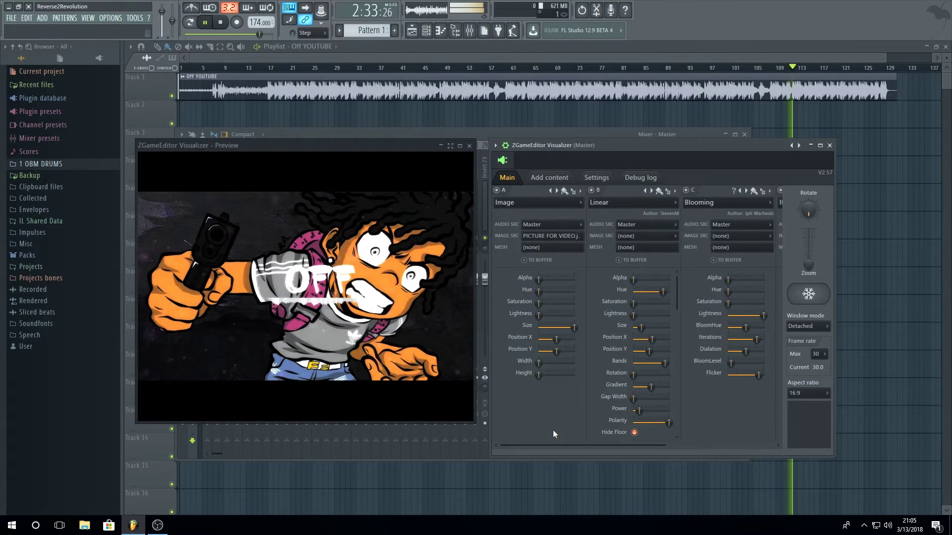
click(595, 179)
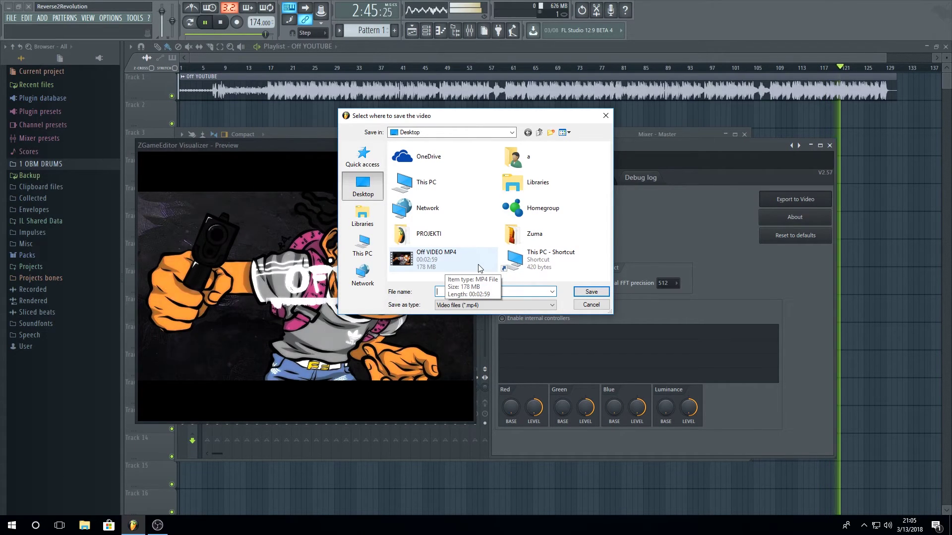
text(1)
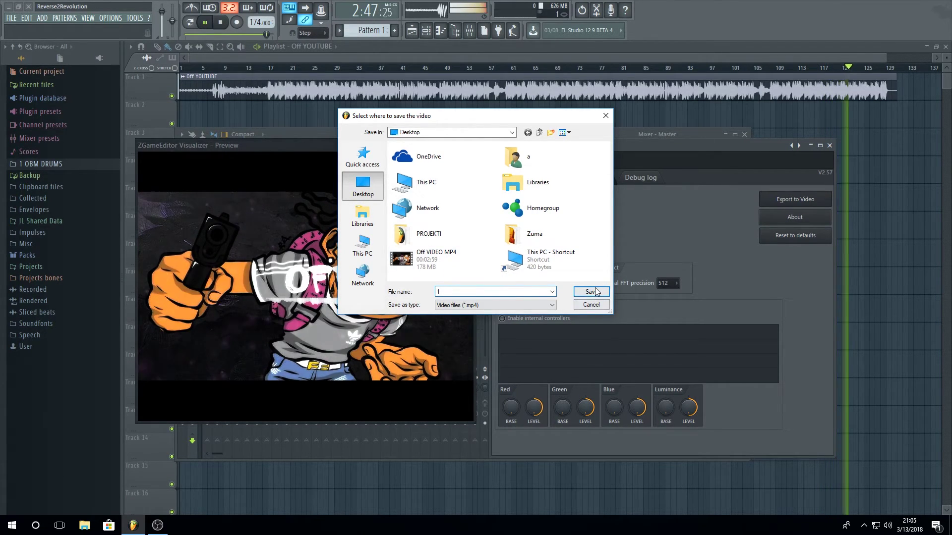
click(593, 292)
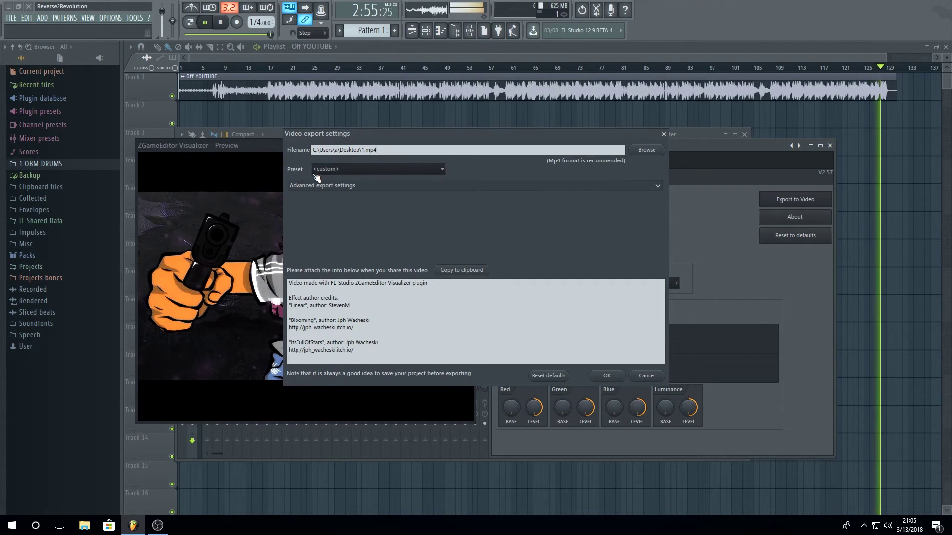
Apply the YouTube HD (1280x720) preset to the video export and confirm
click(333, 171)
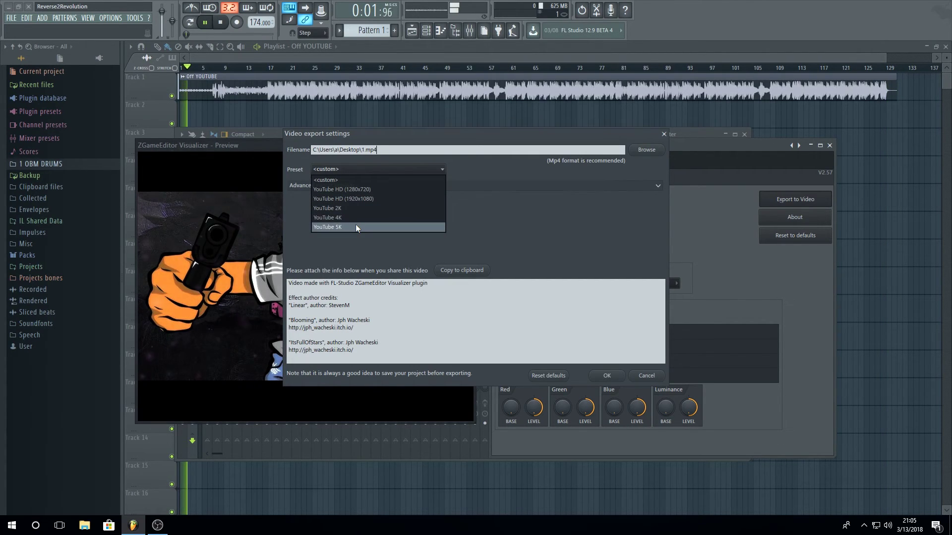
click(537, 232)
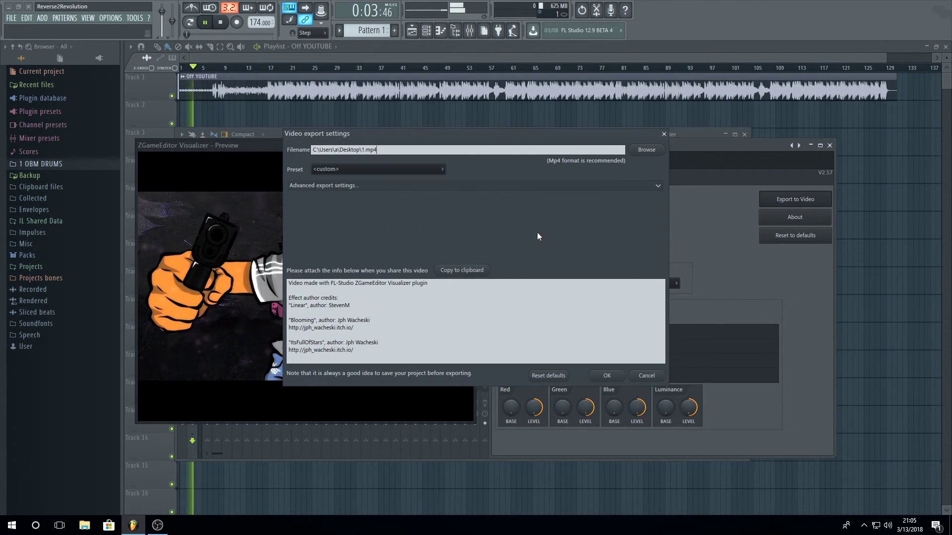
click(376, 170)
click(579, 240)
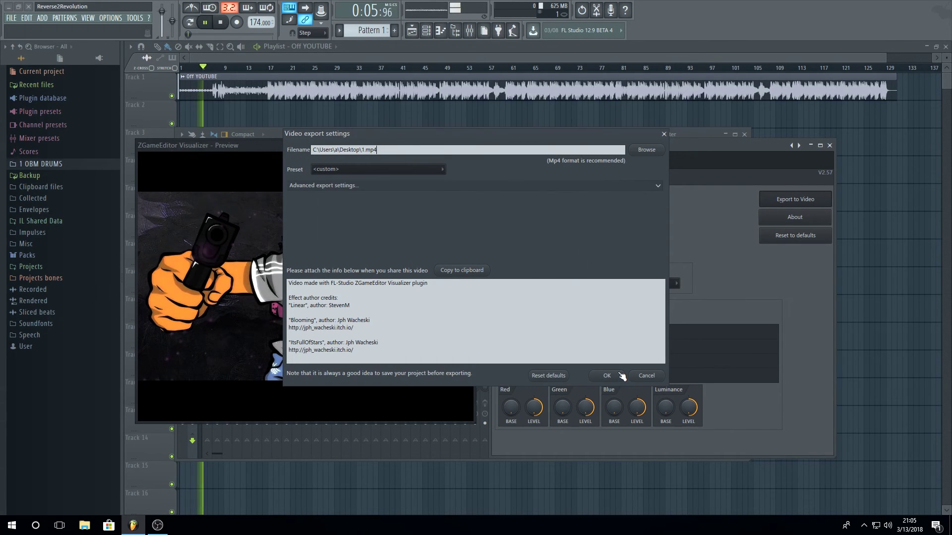
click(394, 169)
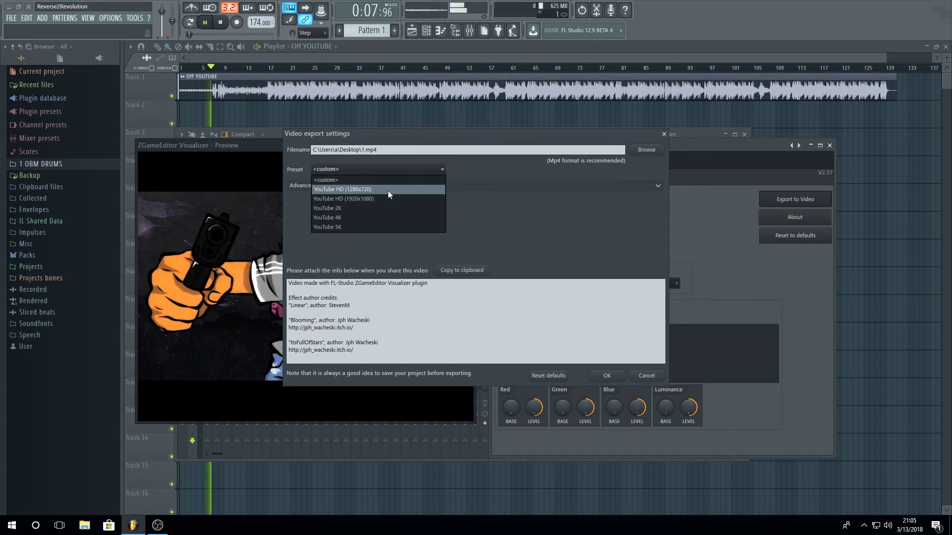
click(387, 192)
click(600, 374)
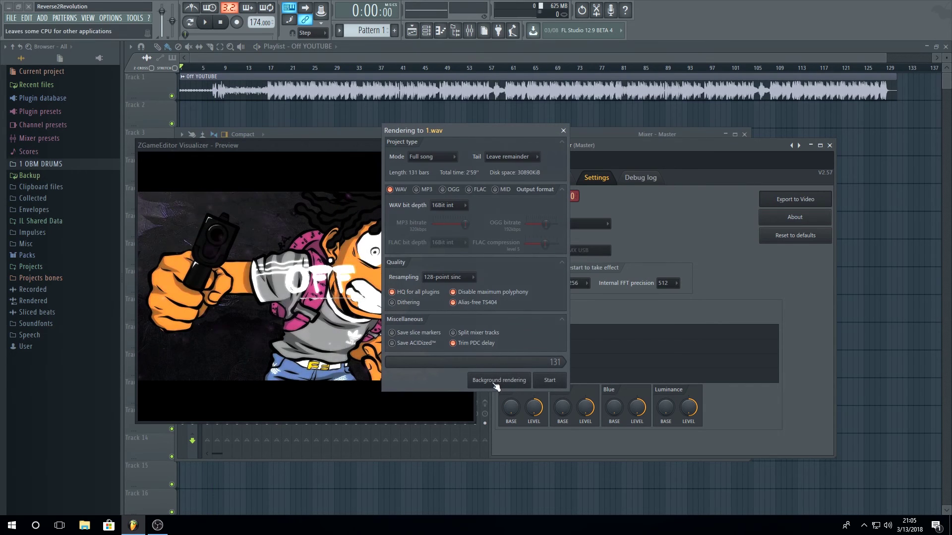